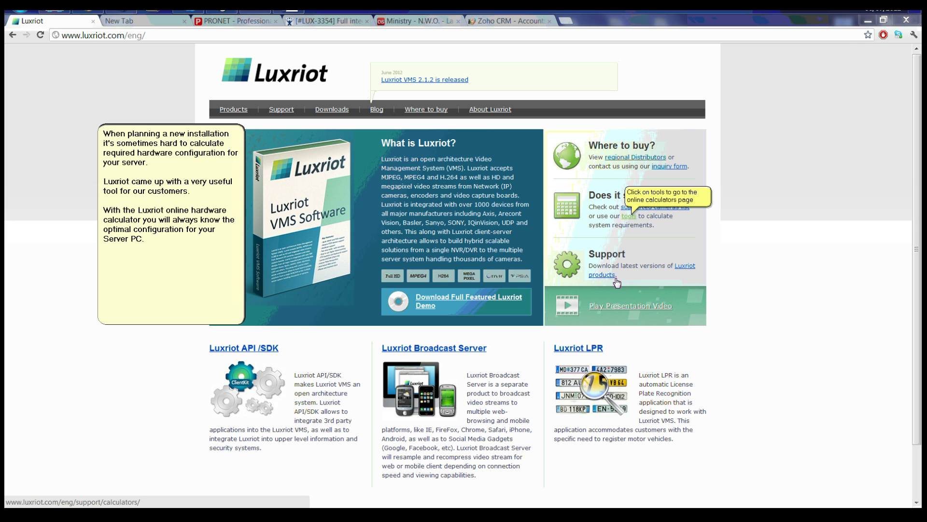
# Open the hardware calculators page and set the first group to 10 cameras with H.264.
pyautogui.click(627, 218)
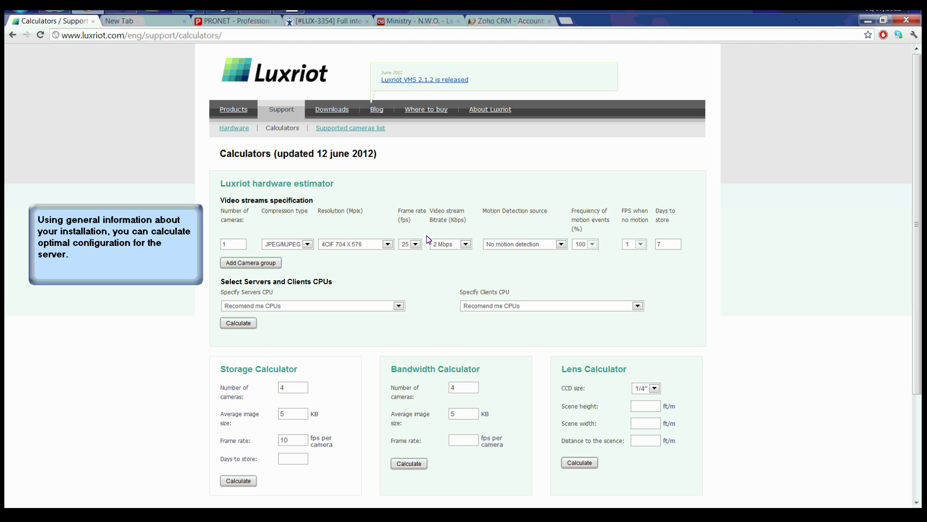
pyautogui.click(234, 246)
pyautogui.write('0')
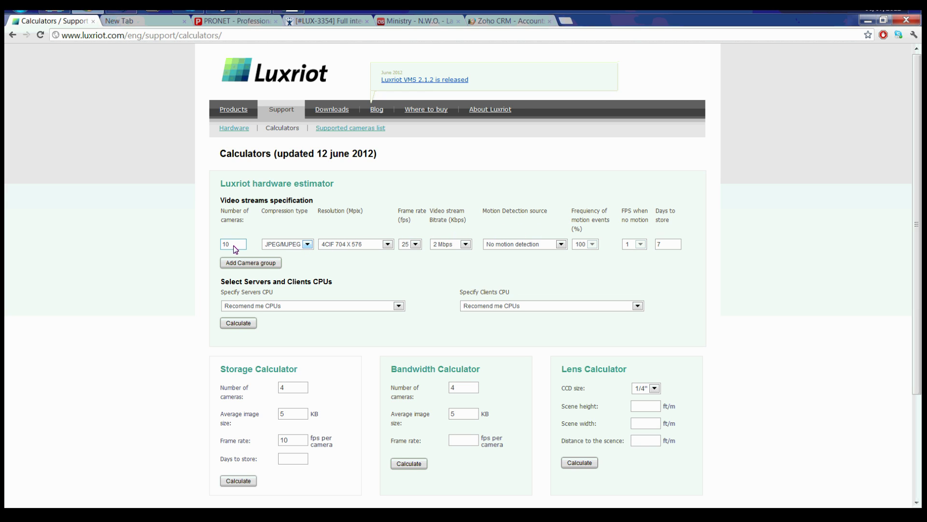
pyautogui.click(304, 244)
pyautogui.click(280, 268)
# Set the first group's resolution to 720p 1280 X 720 and bitrate to 4.5 Mbps.
pyautogui.click(387, 243)
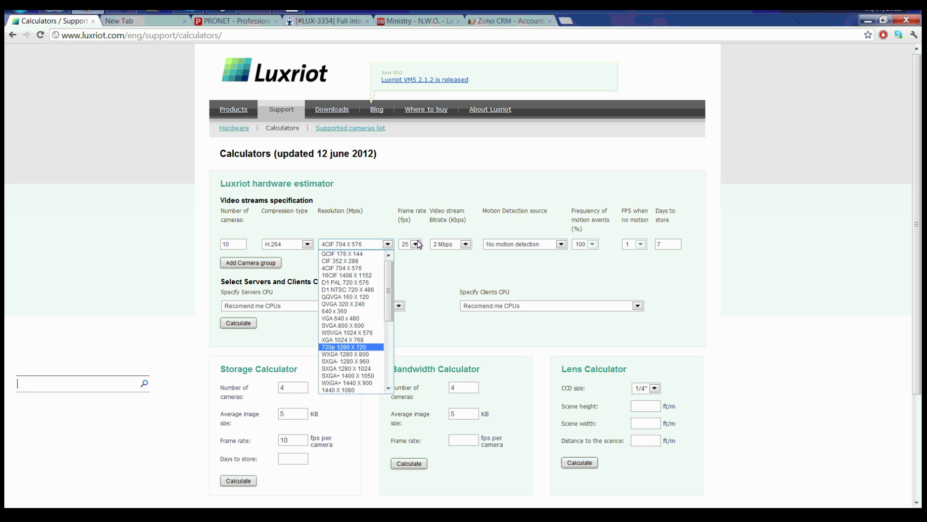
pyautogui.click(465, 250)
pyautogui.click(462, 246)
pyautogui.click(446, 360)
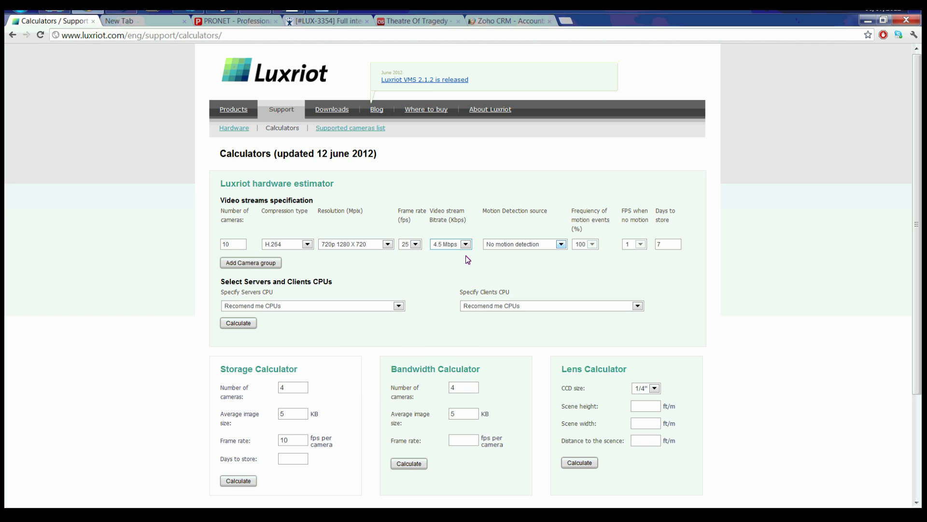
pyautogui.click(561, 245)
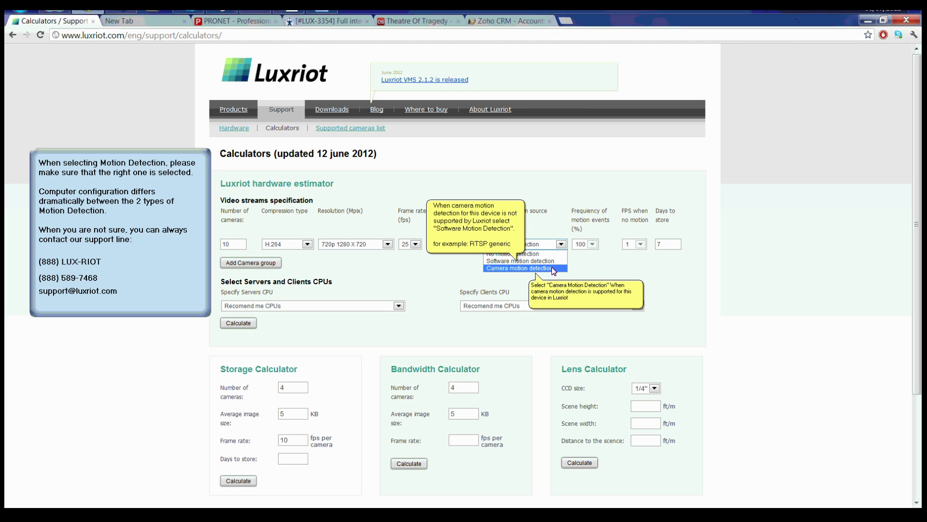
# Give the first group camera motion detection, 50% motion event frequency and 14 storage days.
pyautogui.click(552, 268)
pyautogui.click(592, 245)
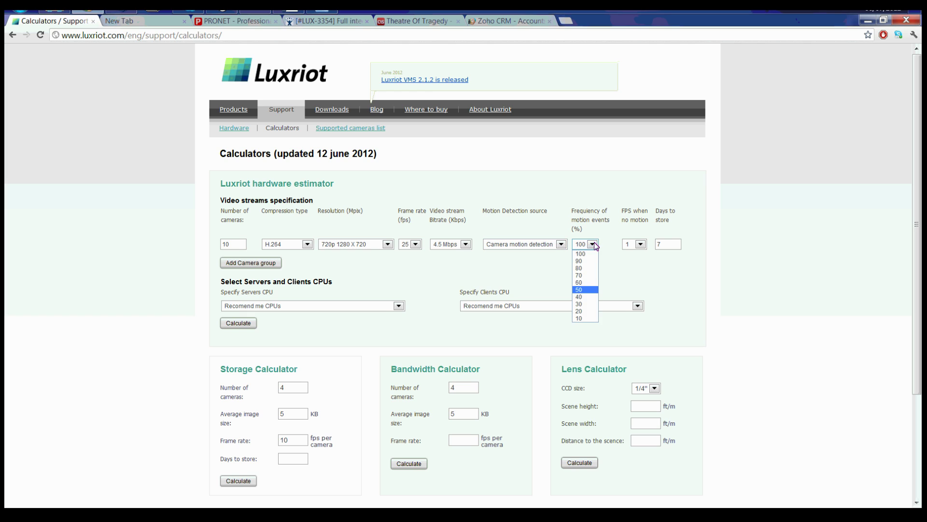
pyautogui.click(588, 278)
pyautogui.doubleClick(665, 248)
pyautogui.write('14')
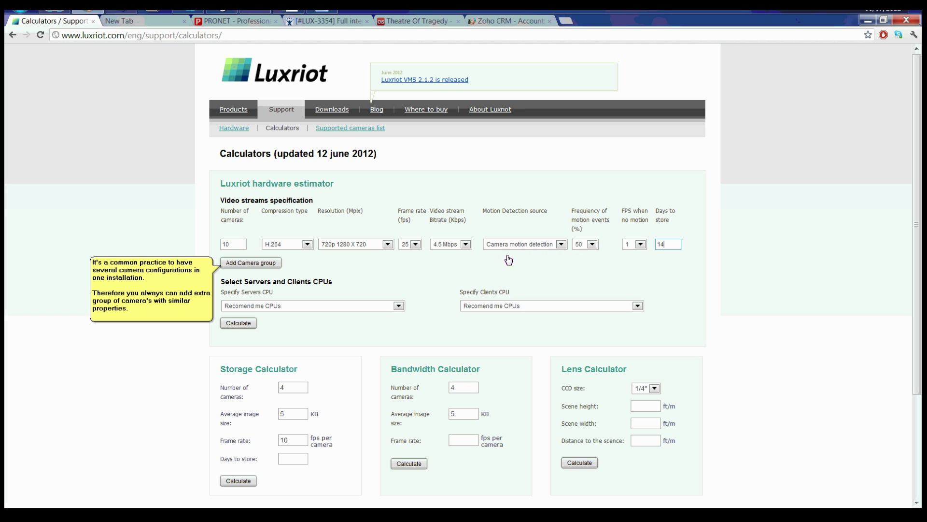
# Add a second group of 15 H.264 cameras at D1 PAL 720 X 576, stored 14 days.
pyautogui.click(278, 264)
pyautogui.write('5')
pyautogui.press('Tab')
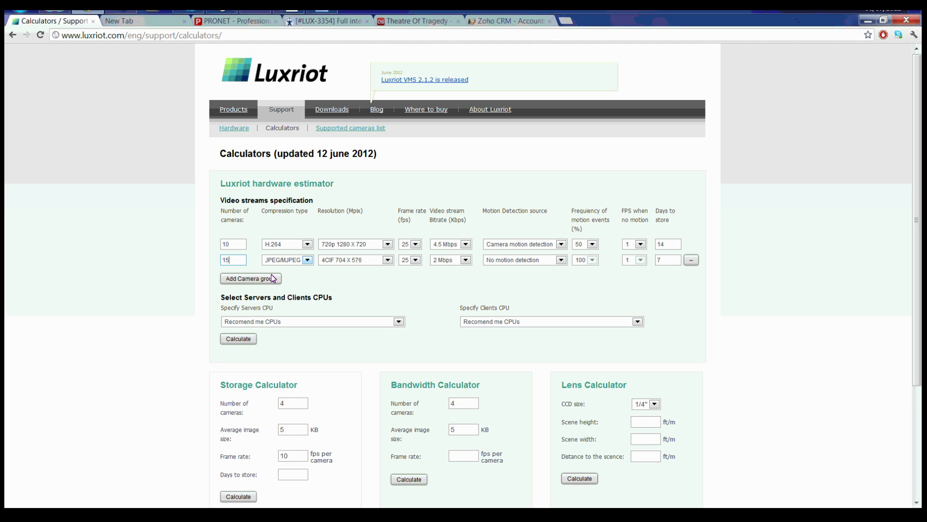
pyautogui.press('h')
pyautogui.press('Tab')
pyautogui.click(352, 262)
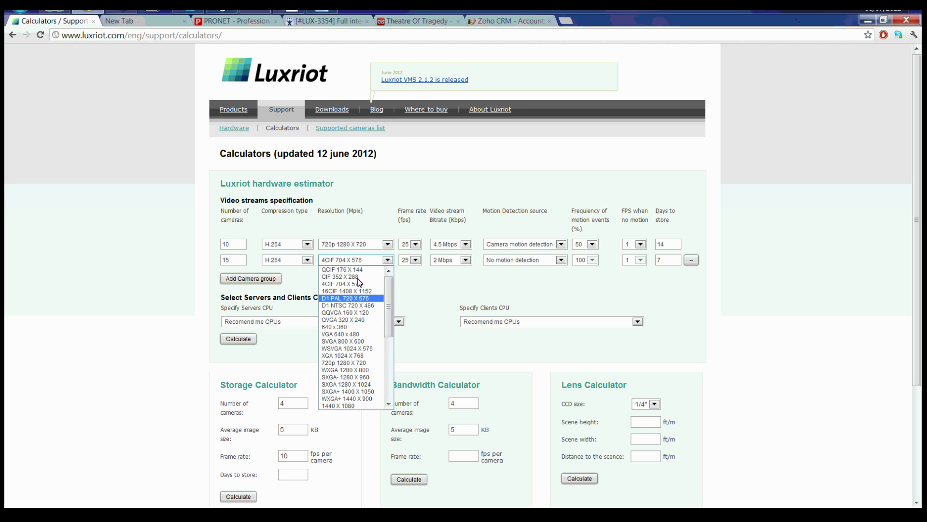
pyautogui.click(358, 297)
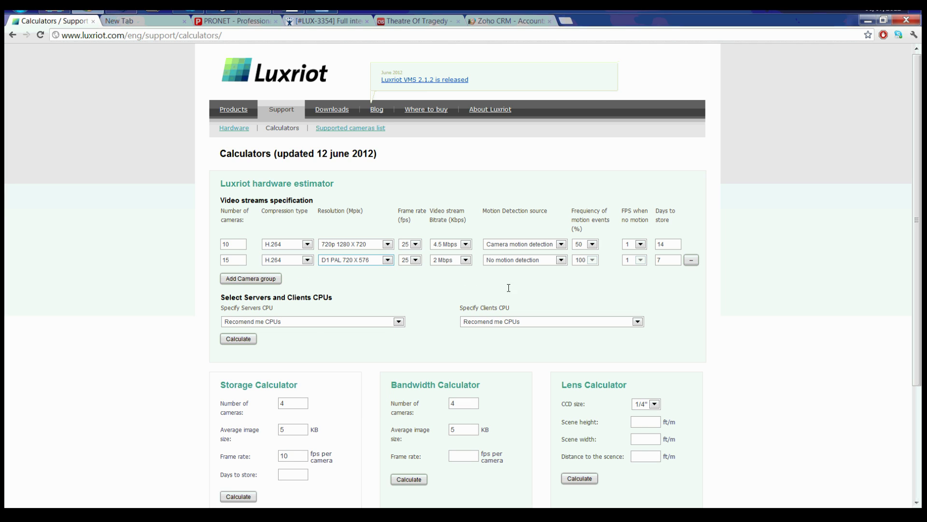
pyautogui.doubleClick(668, 259)
pyautogui.write('14')
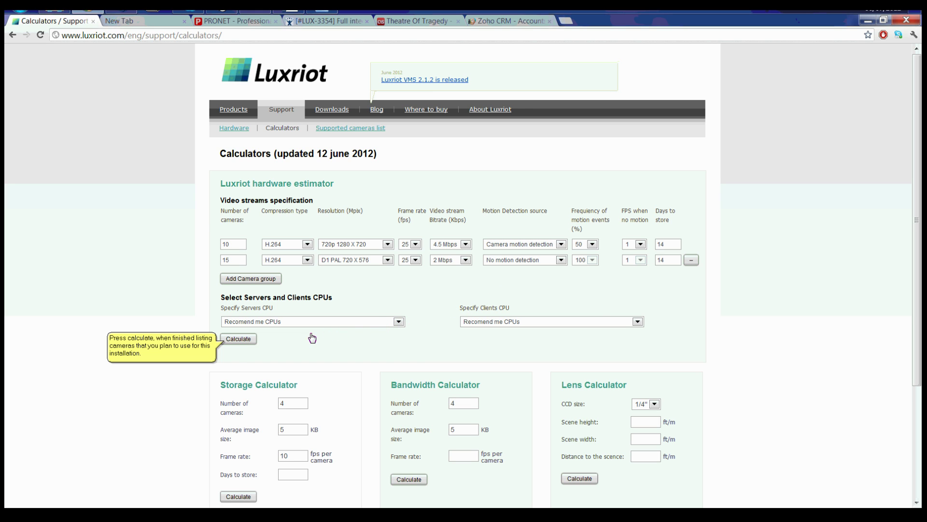
# Calculate: one Intel Pentium server (2 GB RAM, 9.66 TB) and two Intel i5 clients.
pyautogui.click(257, 339)
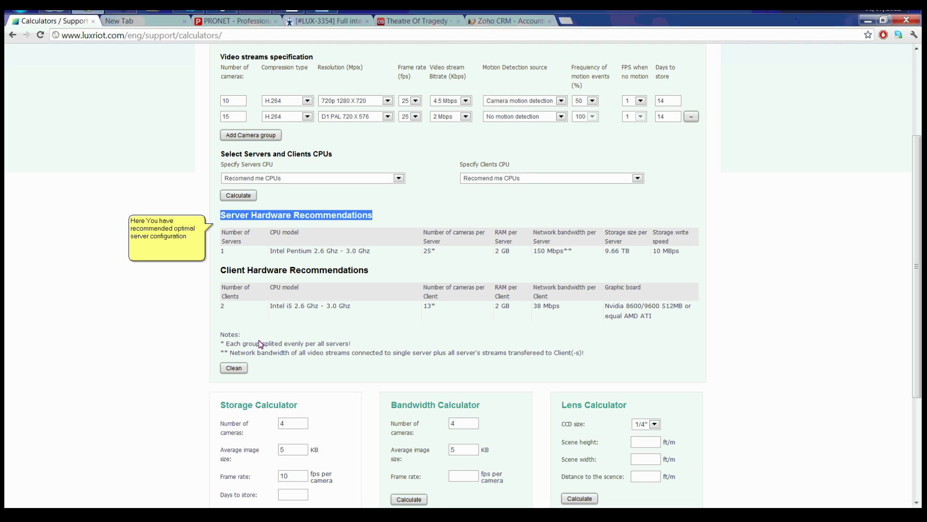